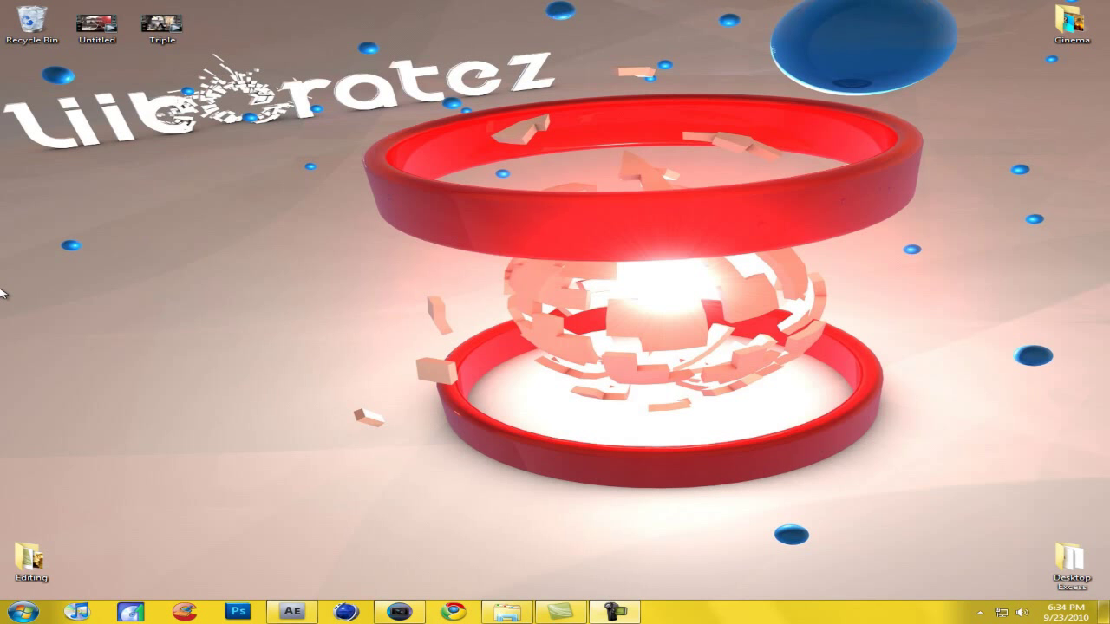
# - Open the Triple.mp4 video in Vegas Pro 9.0
pyautogui.moveTo(148, 184); pyautogui.dragTo(1021, 295)
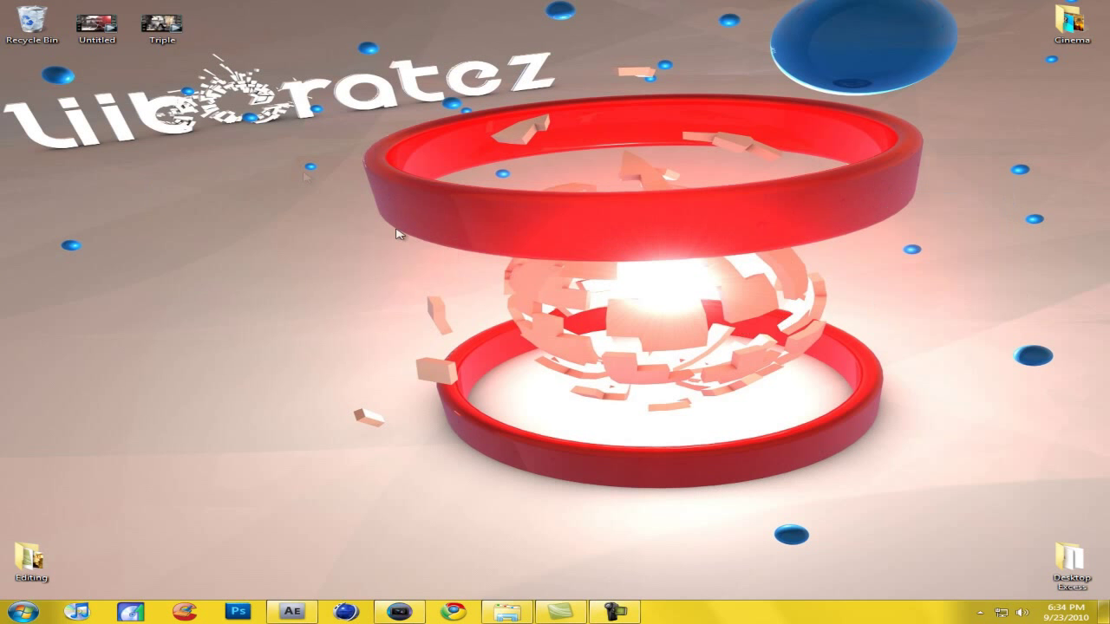
pyautogui.moveTo(295, 101); pyautogui.dragTo(206, 69)
pyautogui.moveTo(566, 427); pyautogui.dragTo(696, 471)
pyautogui.moveTo(478, 525); pyautogui.dragTo(512, 568)
pyautogui.click(408, 612)
pyautogui.click(1028, 7)
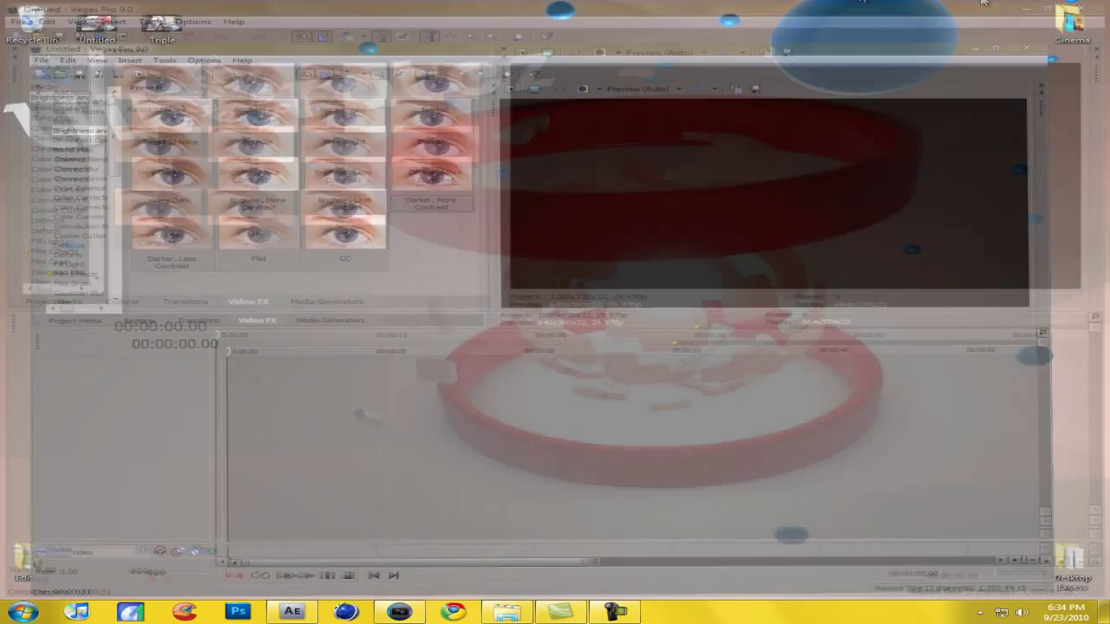
pyautogui.moveTo(162, 24); pyautogui.dragTo(212, 369)
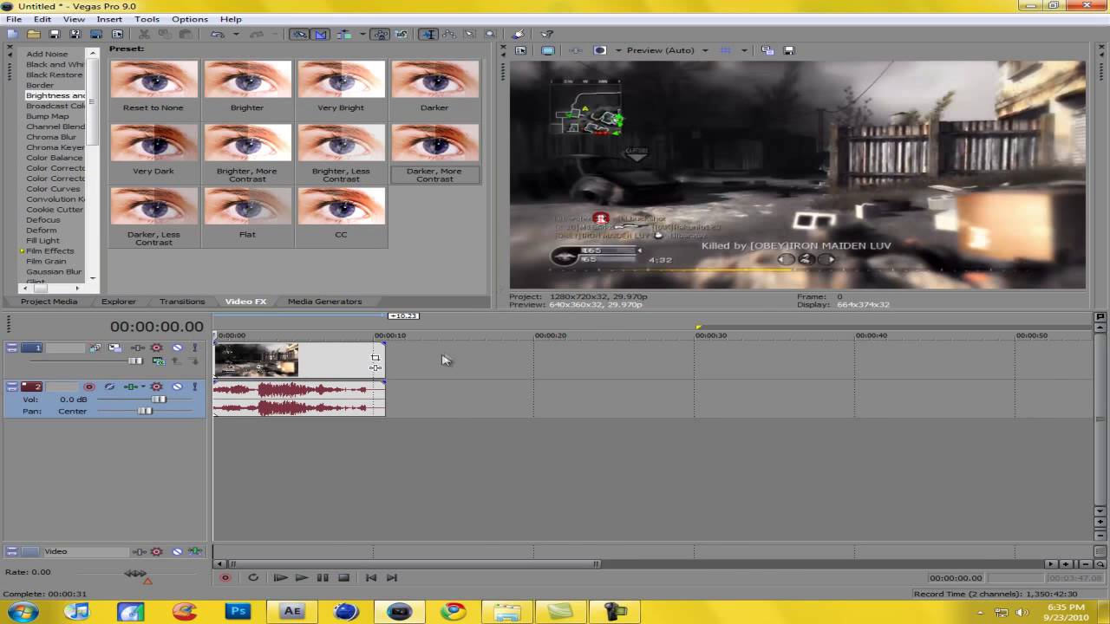
# - Play the timeline, park the playhead at 00:00:01.28 and split the clip there
pyautogui.scroll(6, 396, 379)
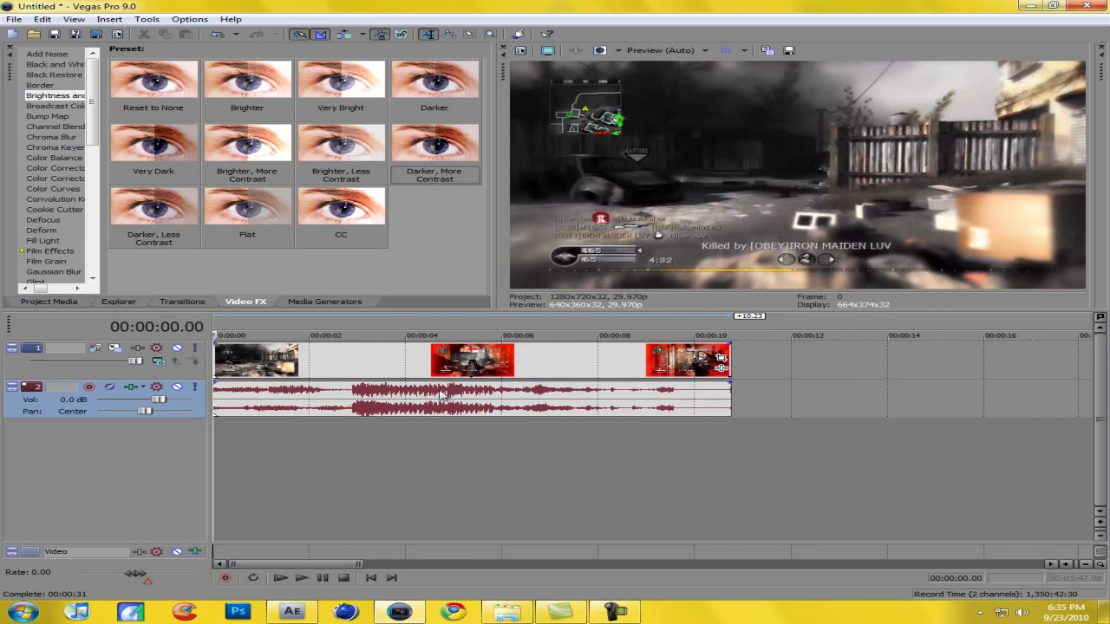
pyautogui.scroll(-3, 427, 396)
pyautogui.press('space')
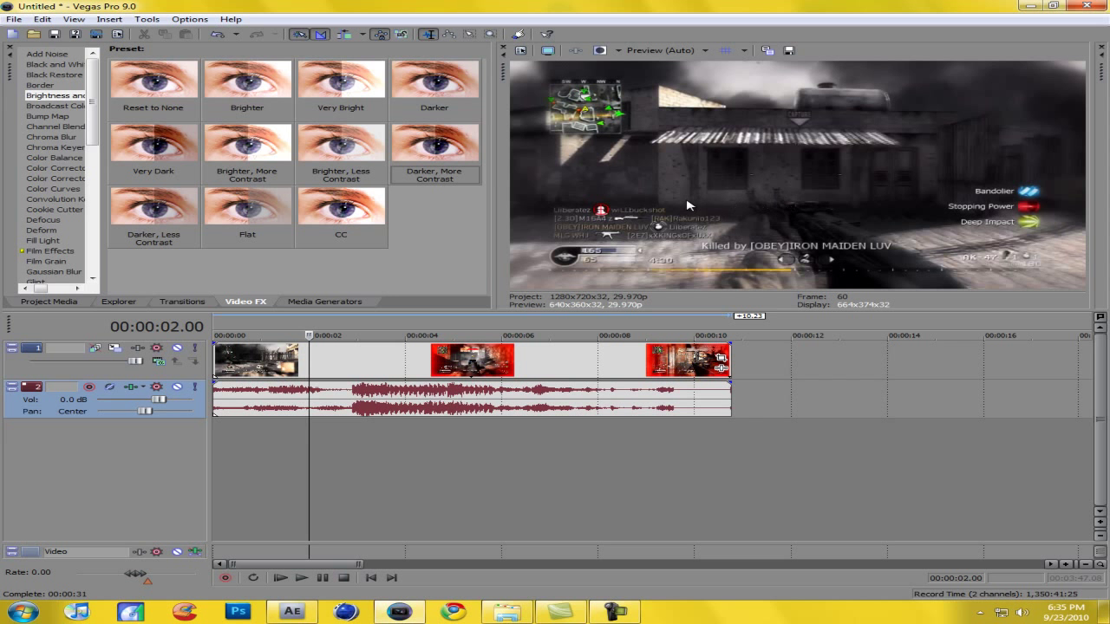
pyautogui.press('Left')
pyautogui.press('Left')
pyautogui.press('Left')
pyautogui.press('Right')
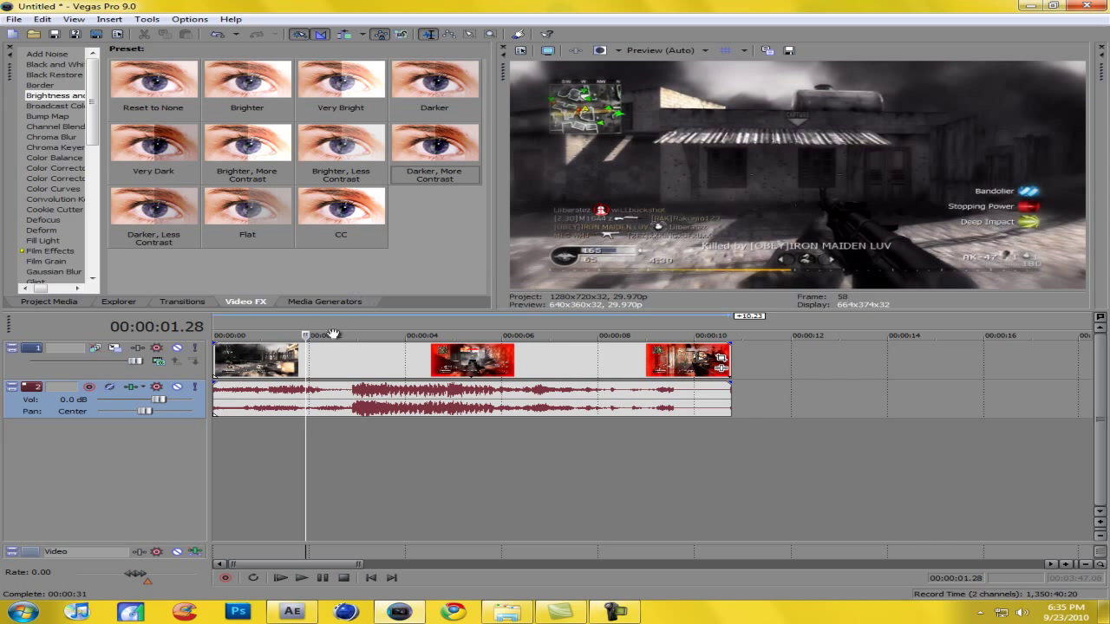
pyautogui.click(315, 364)
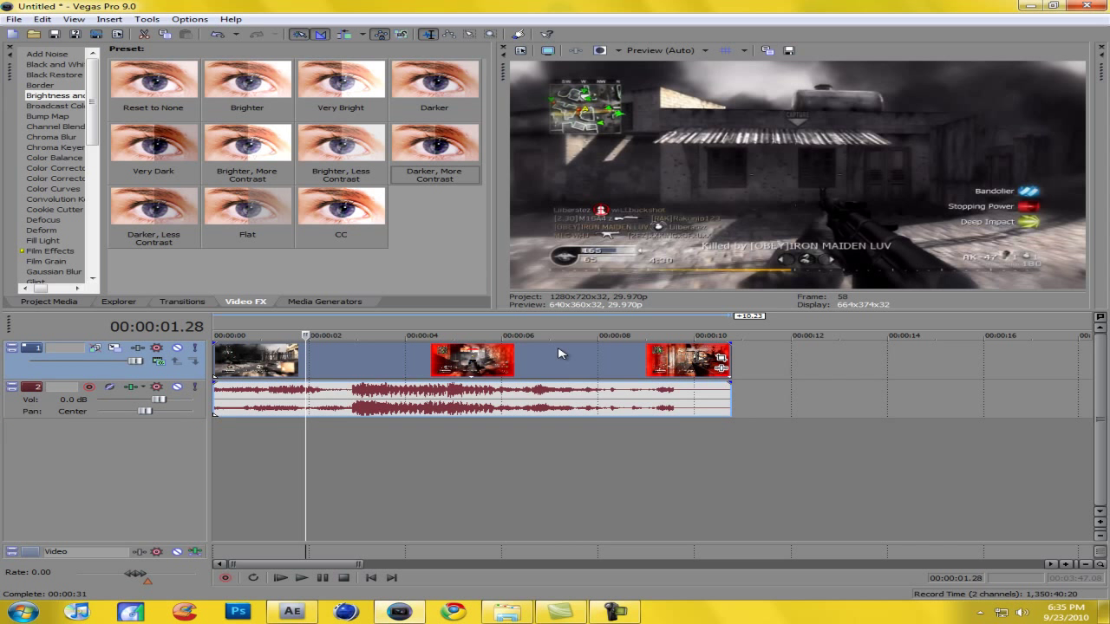
pyautogui.press('s')
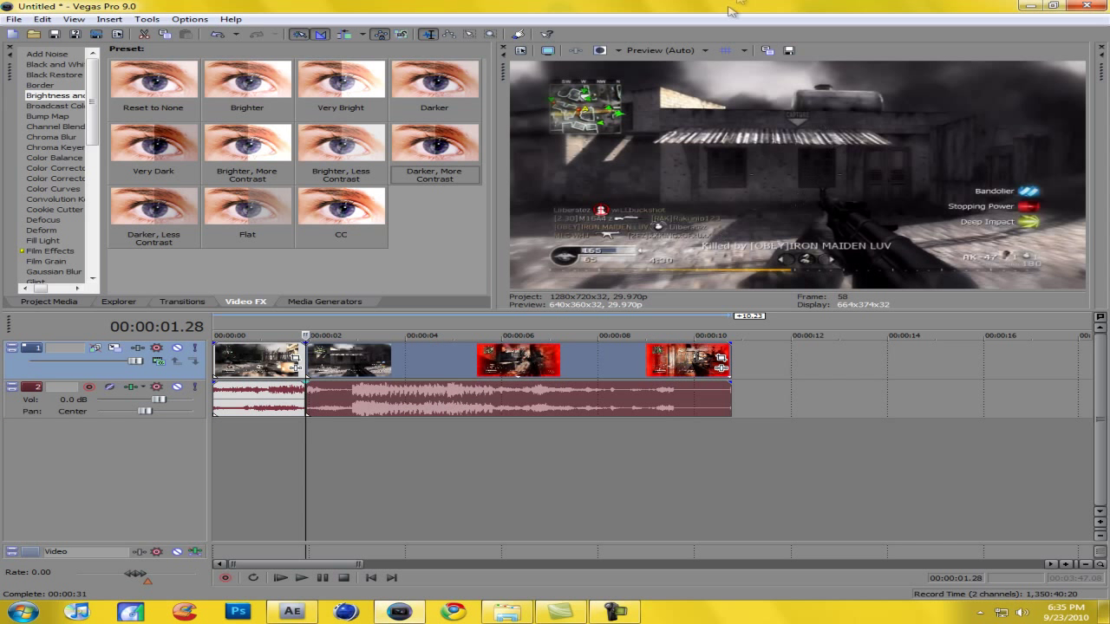
# - Save a snapshot of that frame as Image1.jpg on the Desktop
pyautogui.click(787, 52)
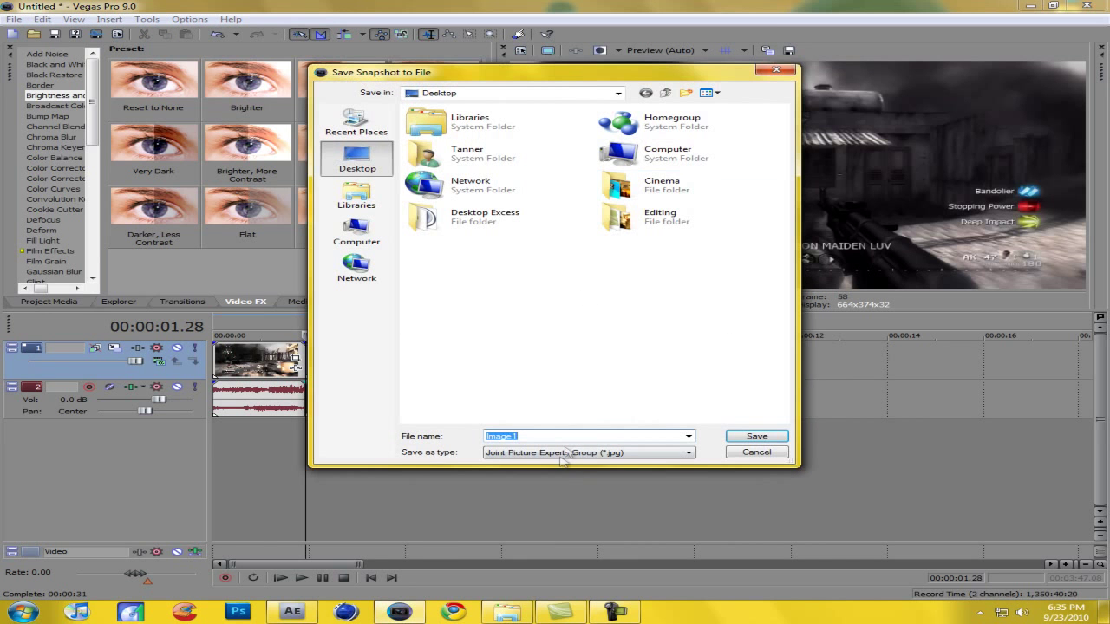
pyautogui.click(756, 436)
pyautogui.click(243, 175)
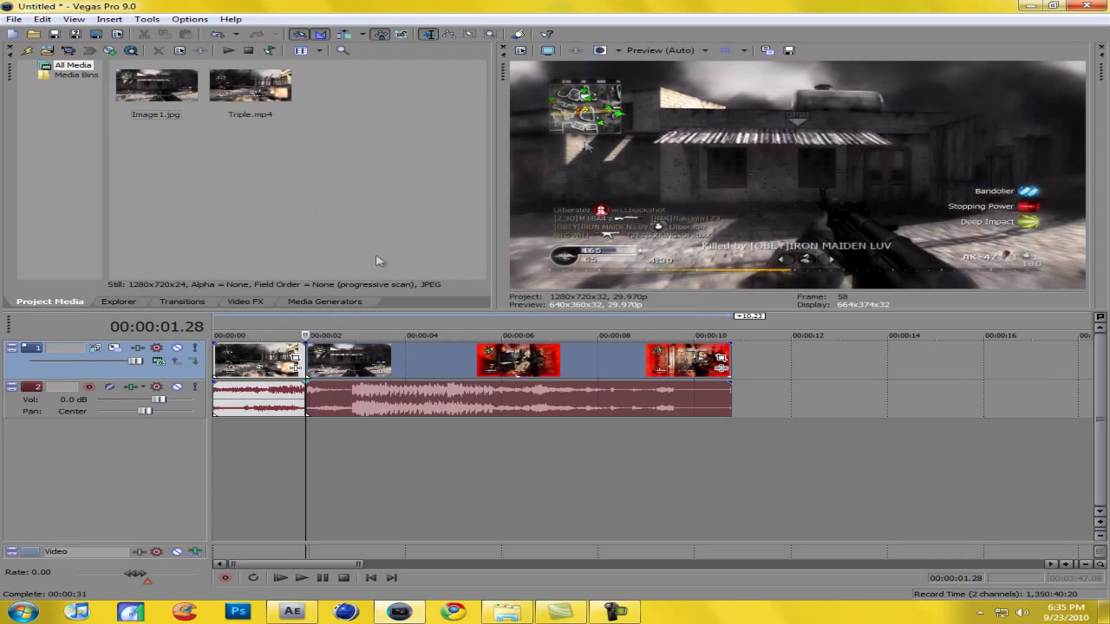
pyautogui.click(1031, 5)
pyautogui.moveTo(14, 146); pyautogui.dragTo(87, 187)
# - Create comp Image1 from Image1.jpg and confirm 1280×720, 29.97 fps, 0;00;06;02 duration
pyautogui.moveTo(41, 156); pyautogui.dragTo(54, 336)
pyautogui.click(93, 19)
pyautogui.click(126, 47)
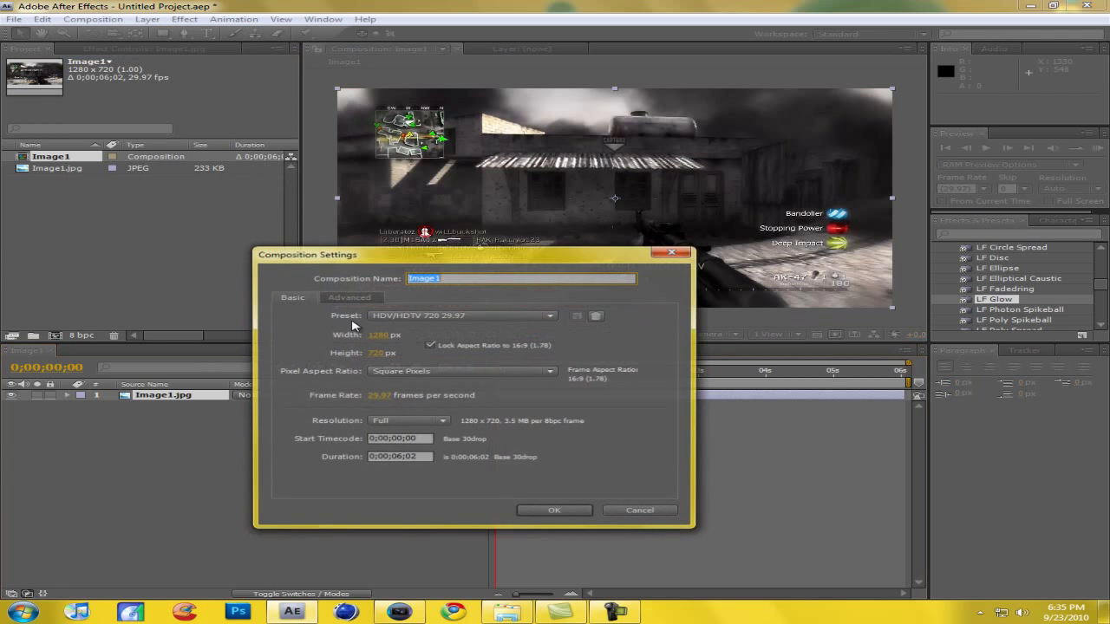
pyautogui.click(400, 458)
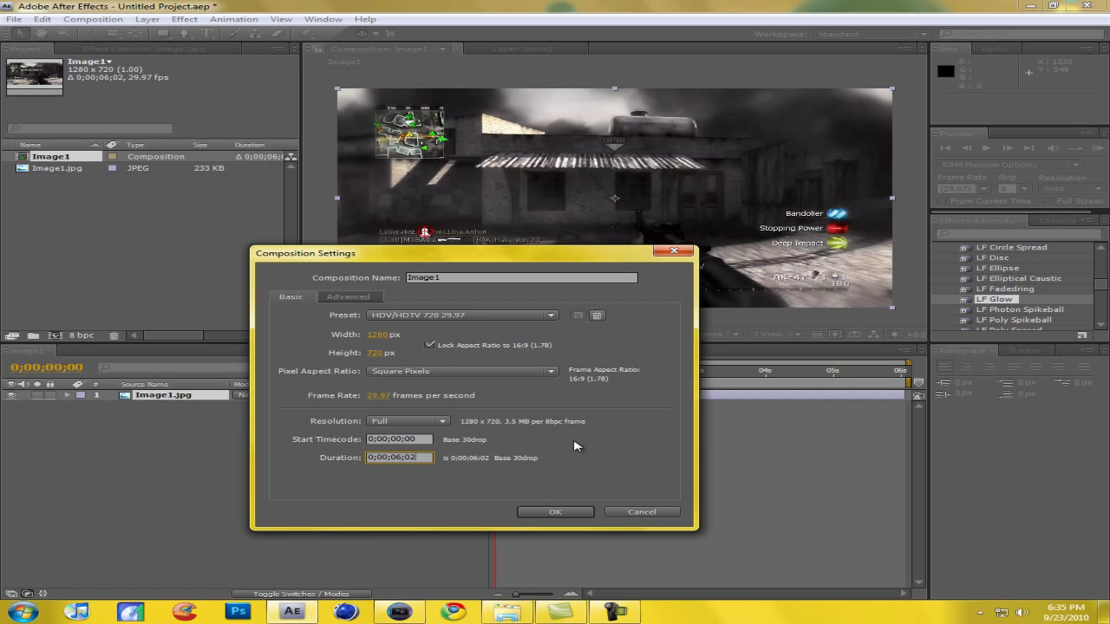
pyautogui.press('Return')
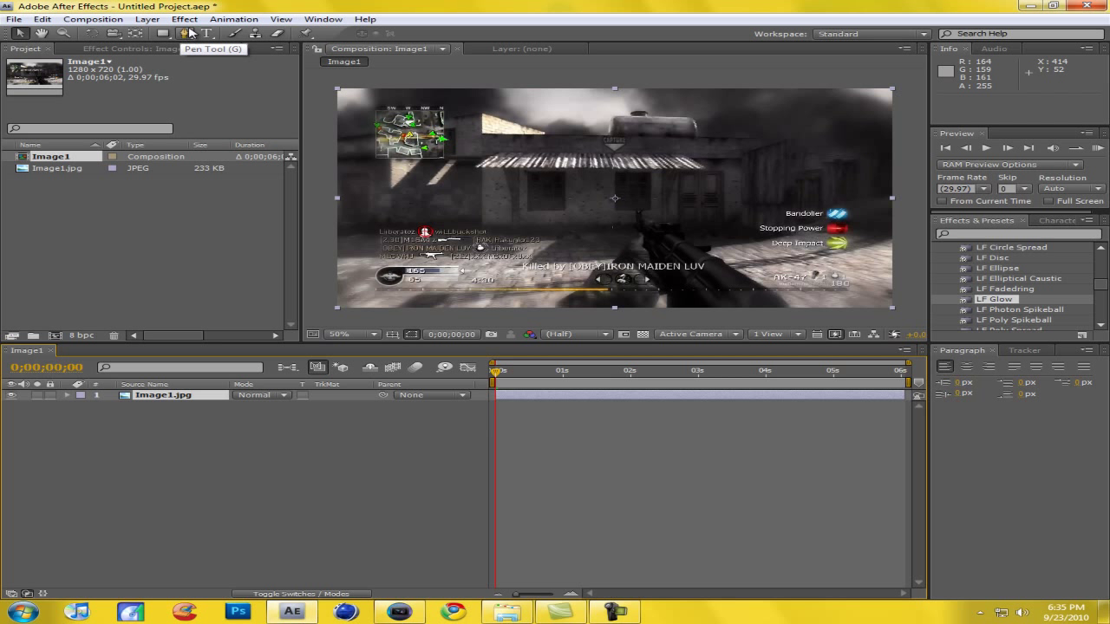
# - With the Pen tool and the view at 50%, place the first mask points at the gun's base
pyautogui.press('g')
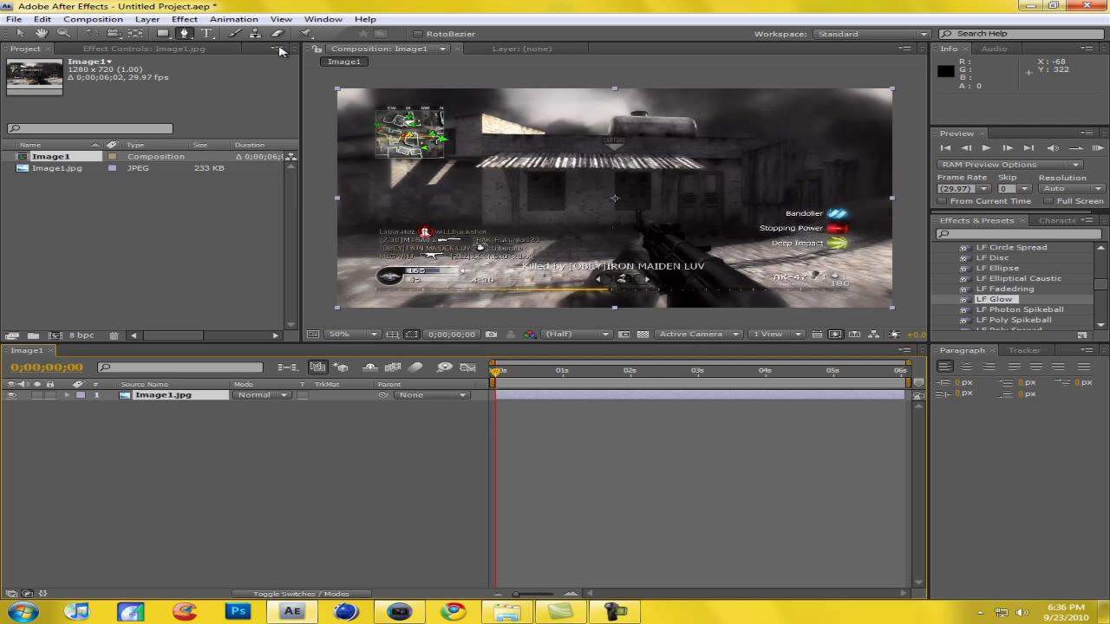
pyautogui.press('.')
pyautogui.press('.')
pyautogui.press('.')
pyautogui.press('.')
pyautogui.press(',')
pyautogui.press(',')
pyautogui.press(',')
pyautogui.press(',')
pyautogui.press(',')
pyautogui.press(',')
pyautogui.press(',')
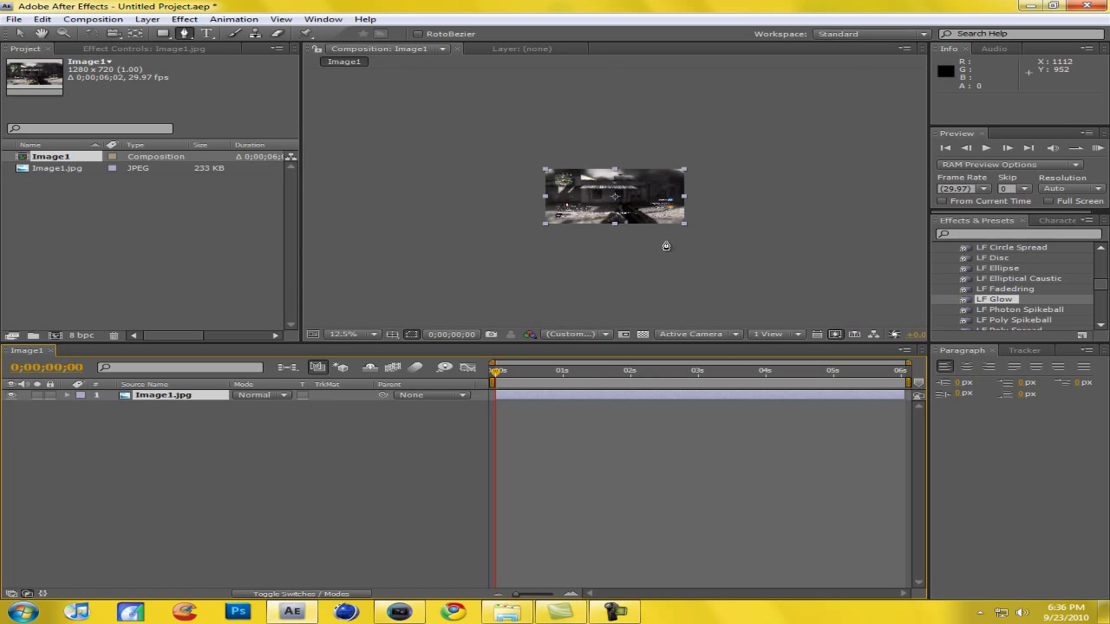
pyautogui.press('.')
pyautogui.press('.')
pyautogui.press('.')
pyautogui.press('.')
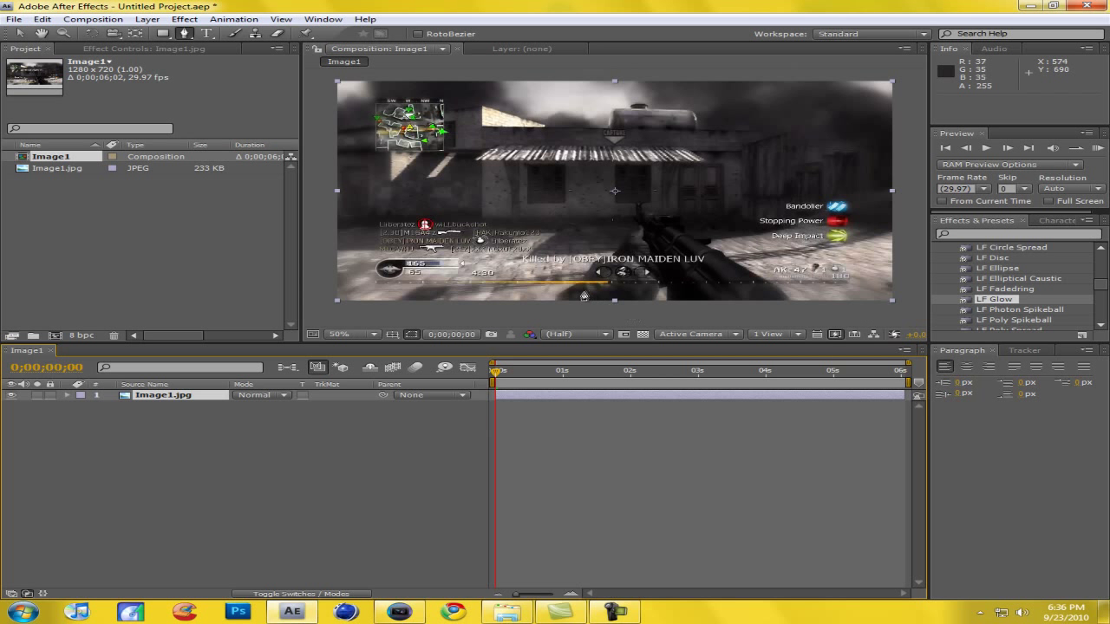
pyautogui.click(555, 299)
pyautogui.click(576, 288)
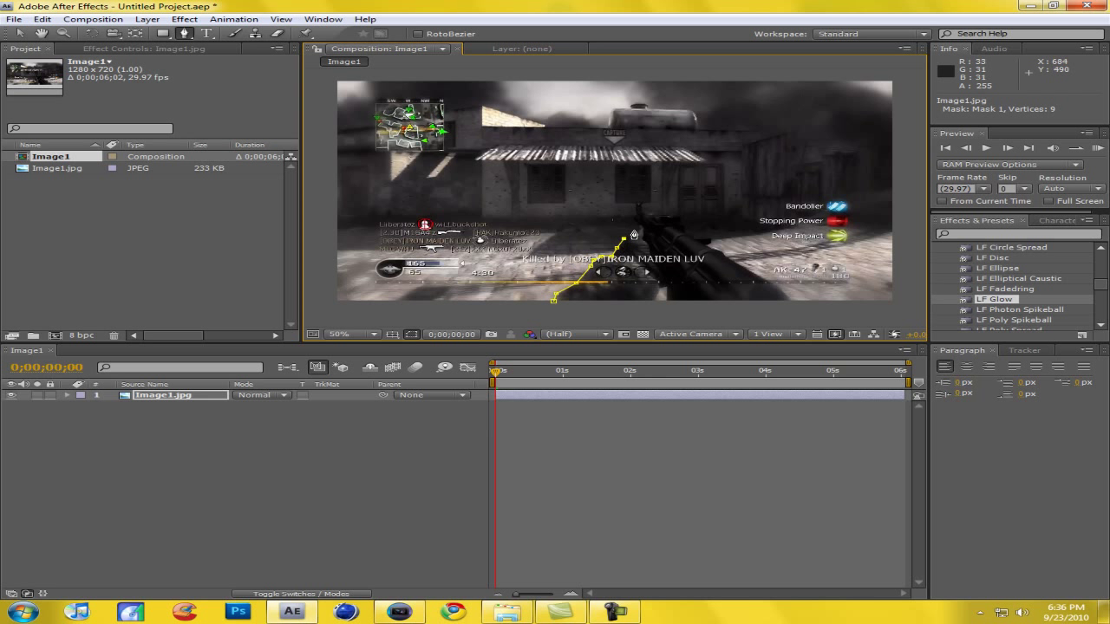
pyautogui.scroll(2, 638, 227)
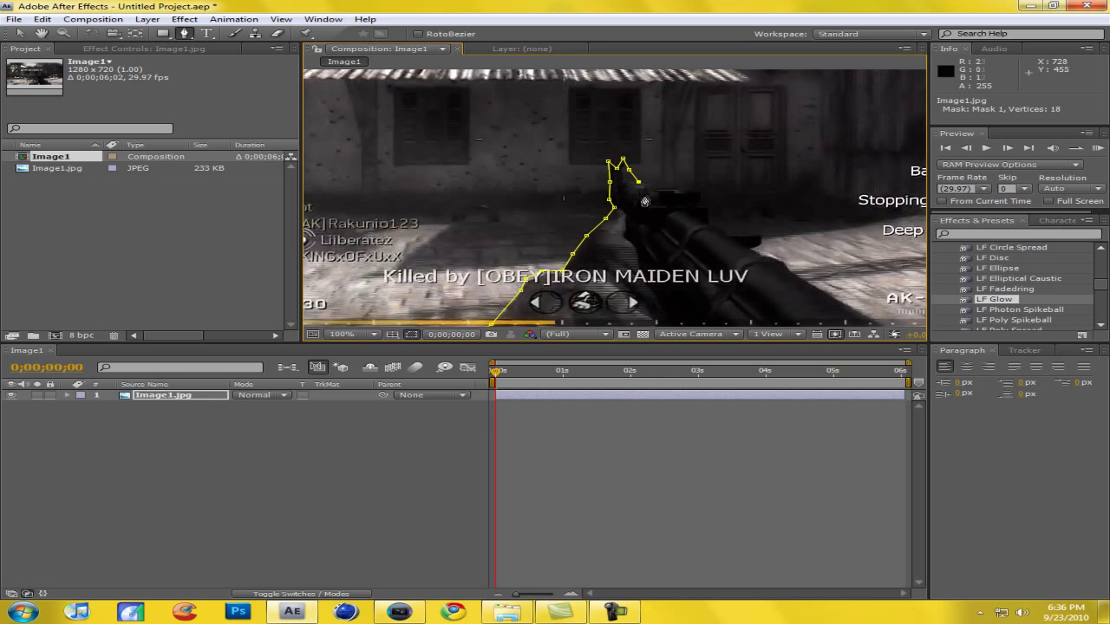
# - Trace the rest of the gun outline, undoing and re-placing misplaced vertices to complete Mask 1
pyautogui.click(664, 189)
pyautogui.click(707, 221)
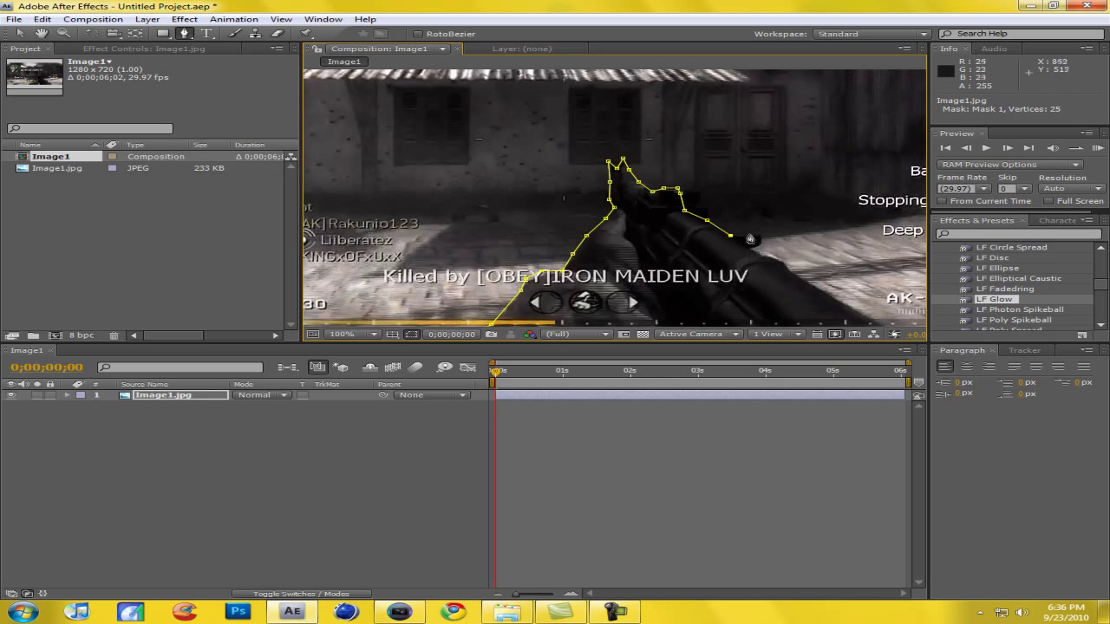
pyautogui.click(760, 235)
pyautogui.press(',')
pyautogui.hotkey('ctrl', 'z')
pyautogui.click(746, 260)
pyautogui.click(758, 272)
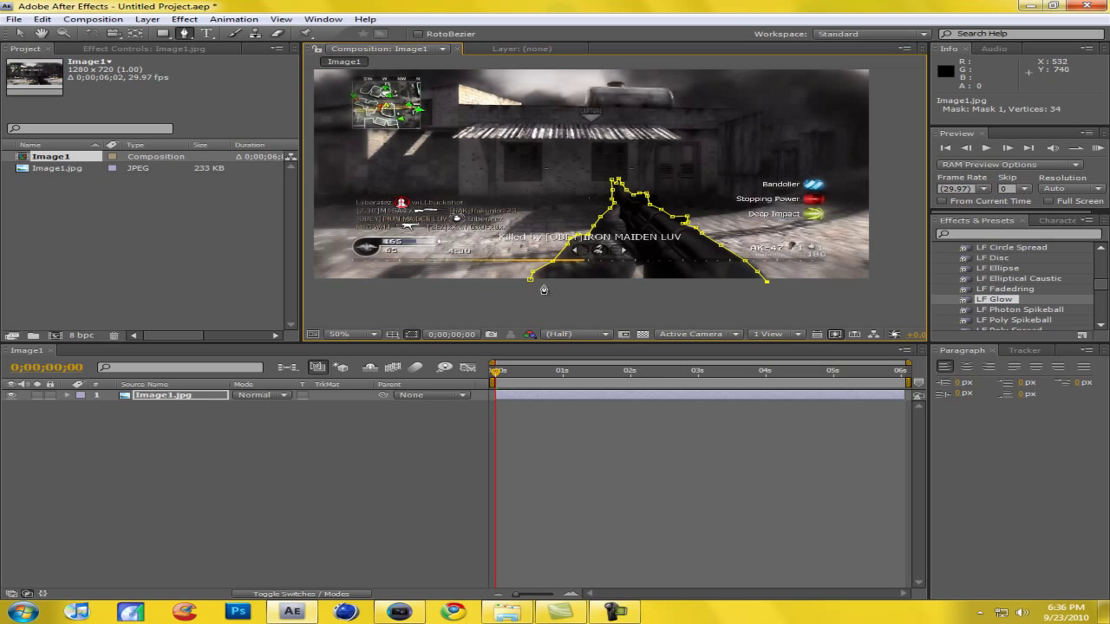
pyautogui.hotkey('ctrl', 'z')
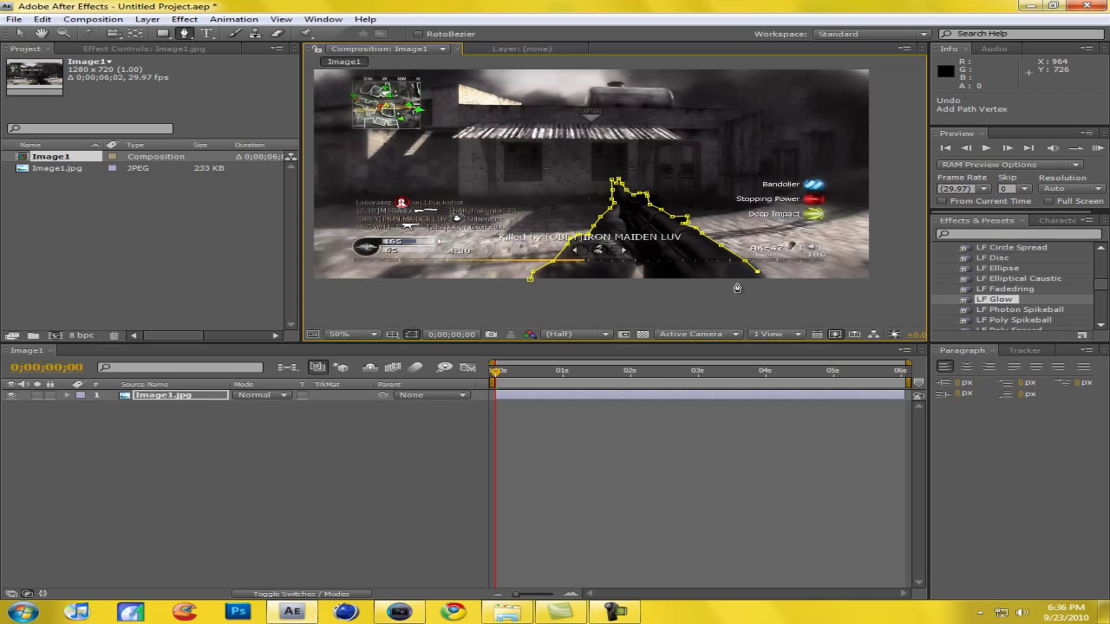
pyautogui.click(767, 279)
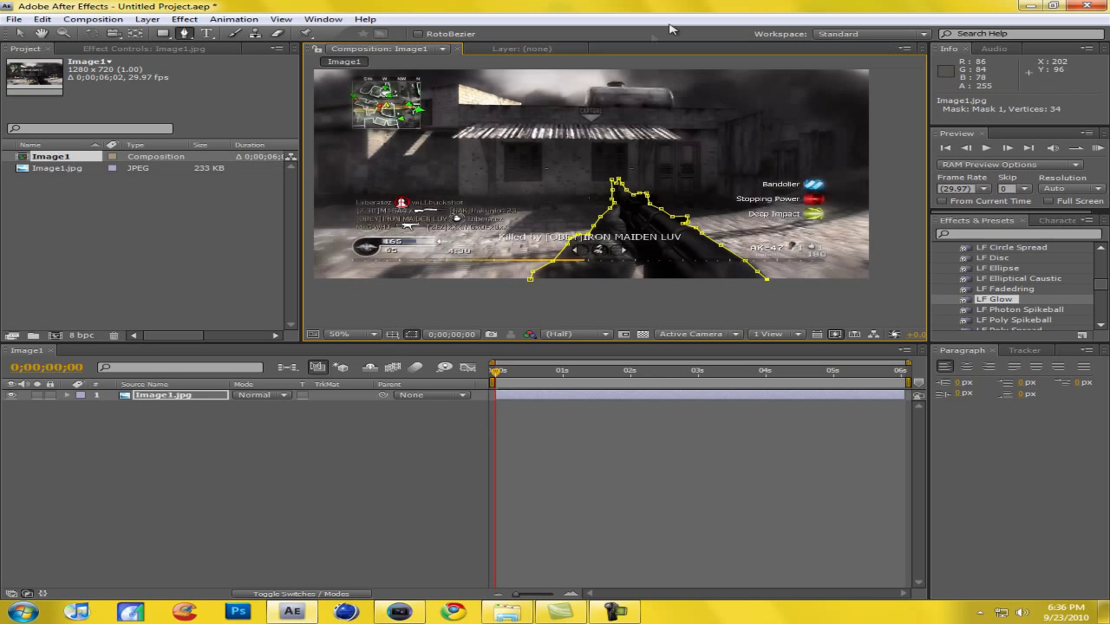
pyautogui.click(67, 396)
pyautogui.click(67, 396)
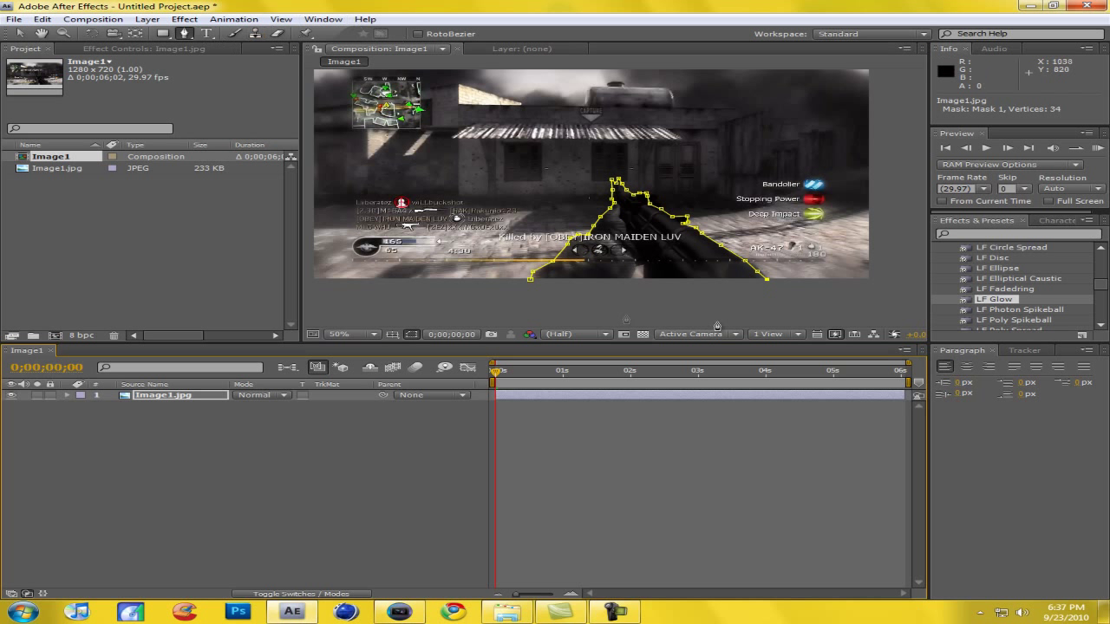
# - Apply Effect > Generate > Stroke to the Image1.jpg layer
pyautogui.click(163, 401)
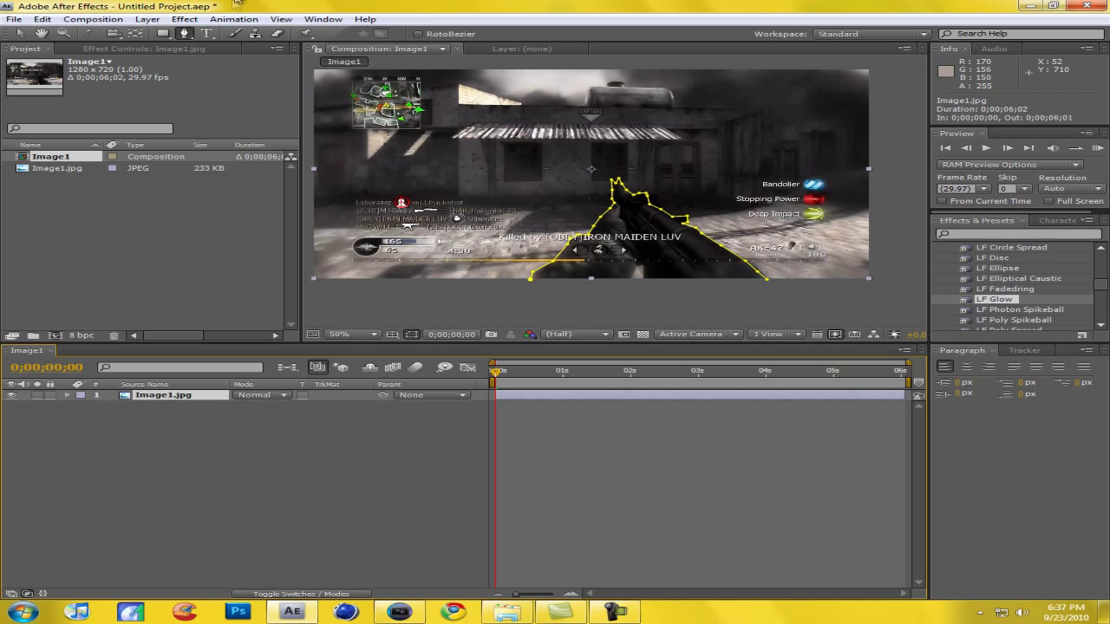
pyautogui.click(185, 19)
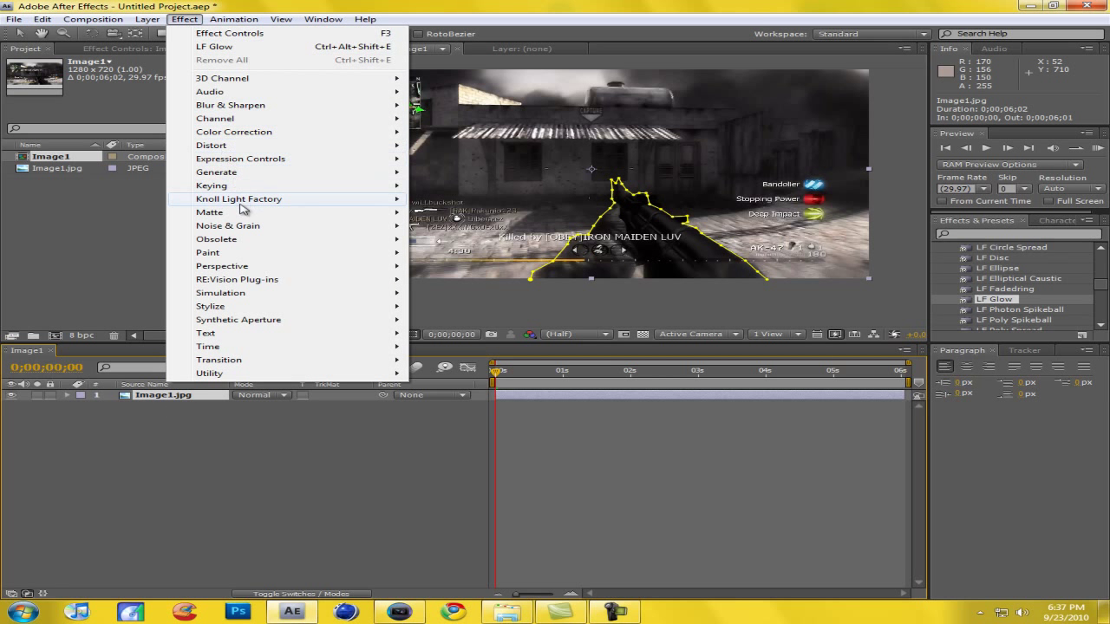
pyautogui.moveTo(243, 175)
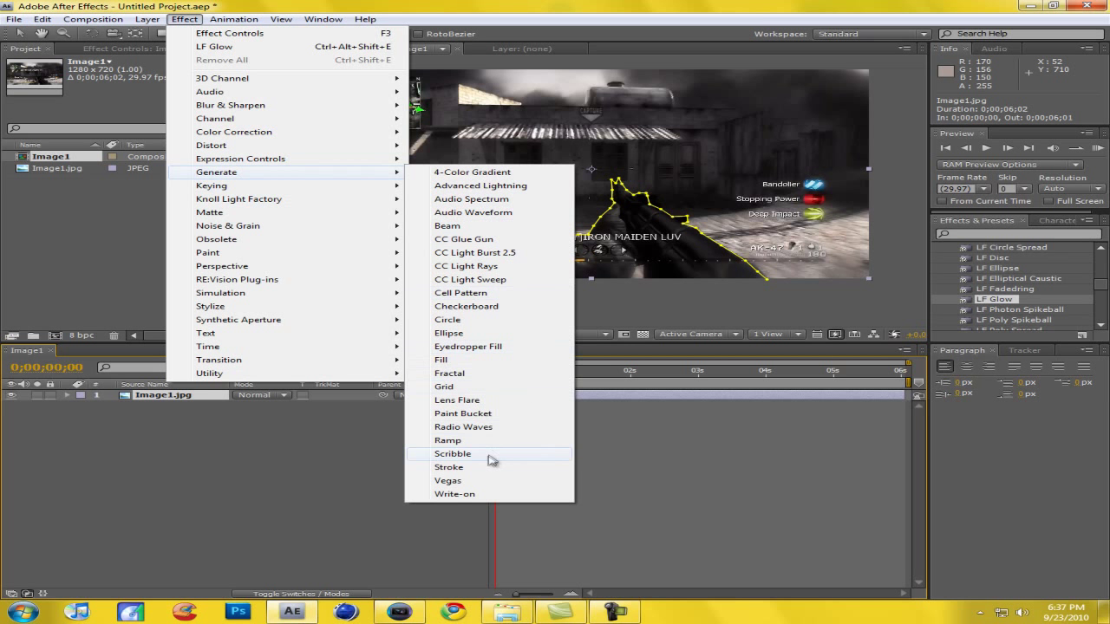
pyautogui.click(449, 467)
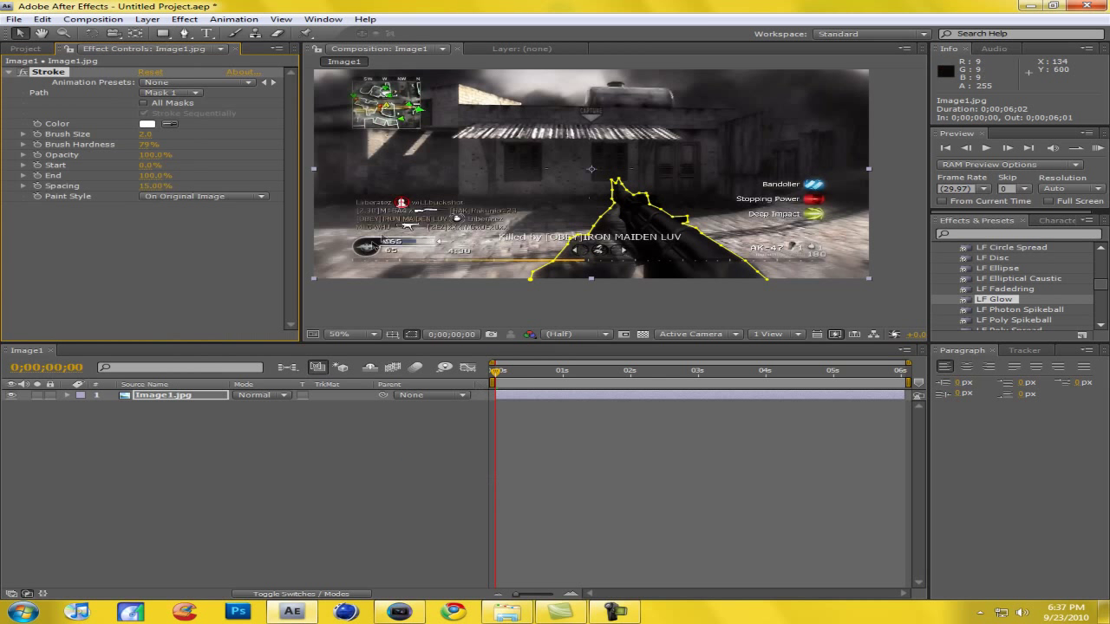
# - Set the Stroke's Brush Size to 5.0 and preview the outline
pyautogui.moveTo(146, 134); pyautogui.dragTo(166, 132)
pyautogui.click(149, 135)
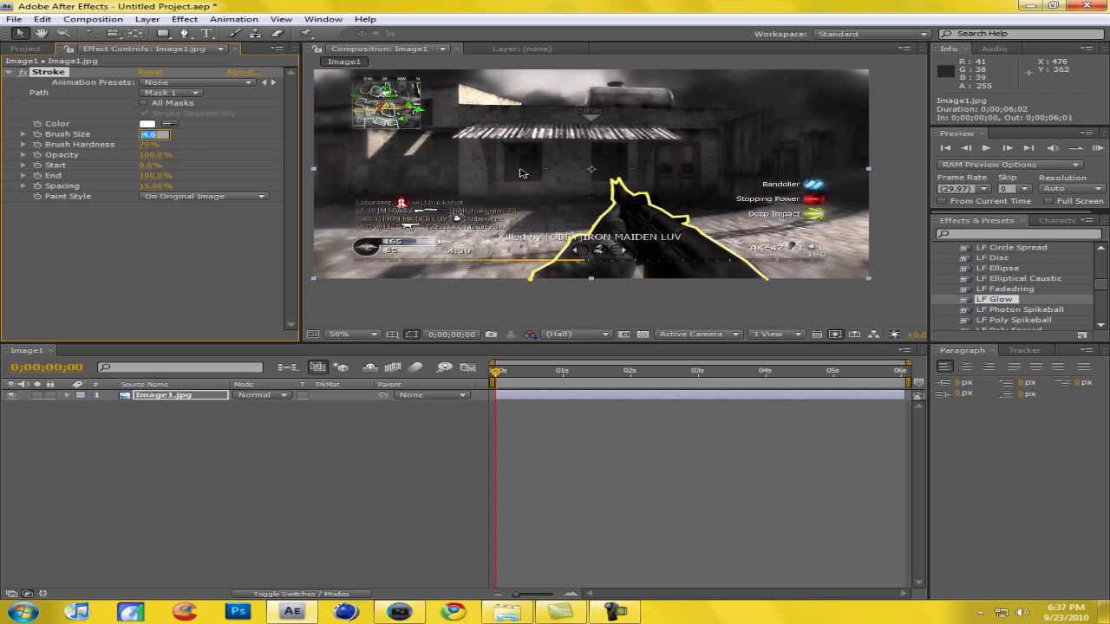
pyautogui.write('5')
pyautogui.press('Return')
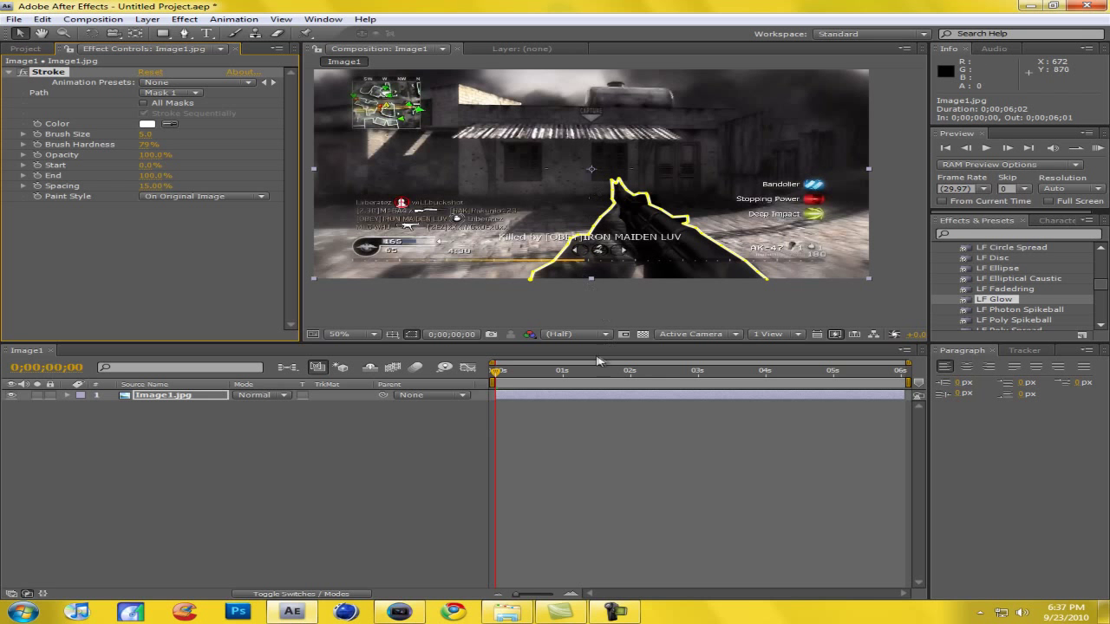
pyautogui.press('.')
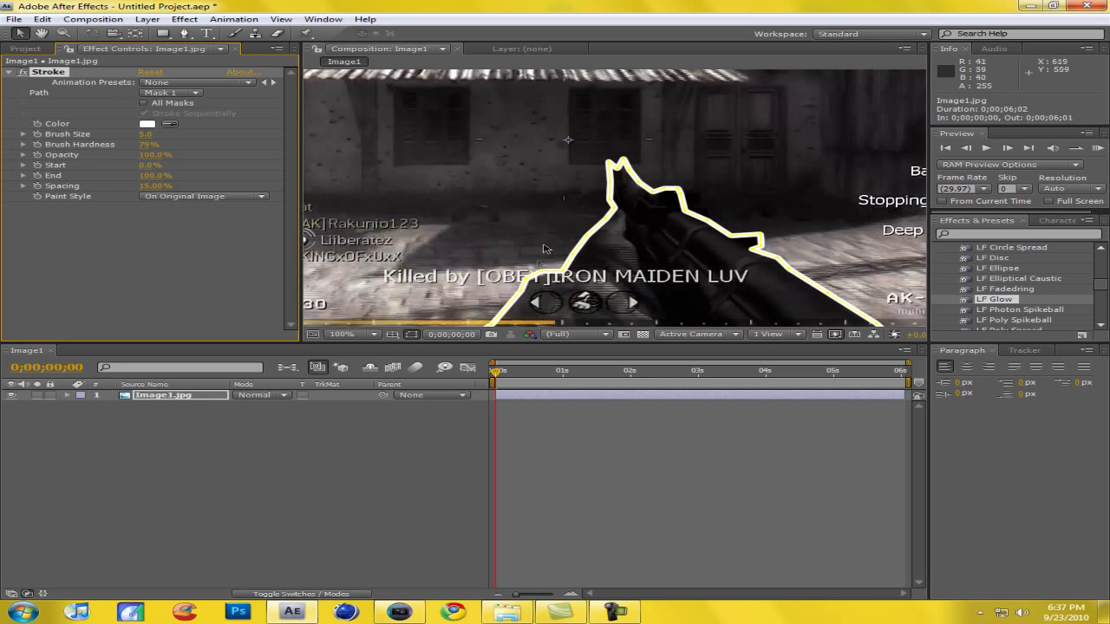
pyautogui.press(',')
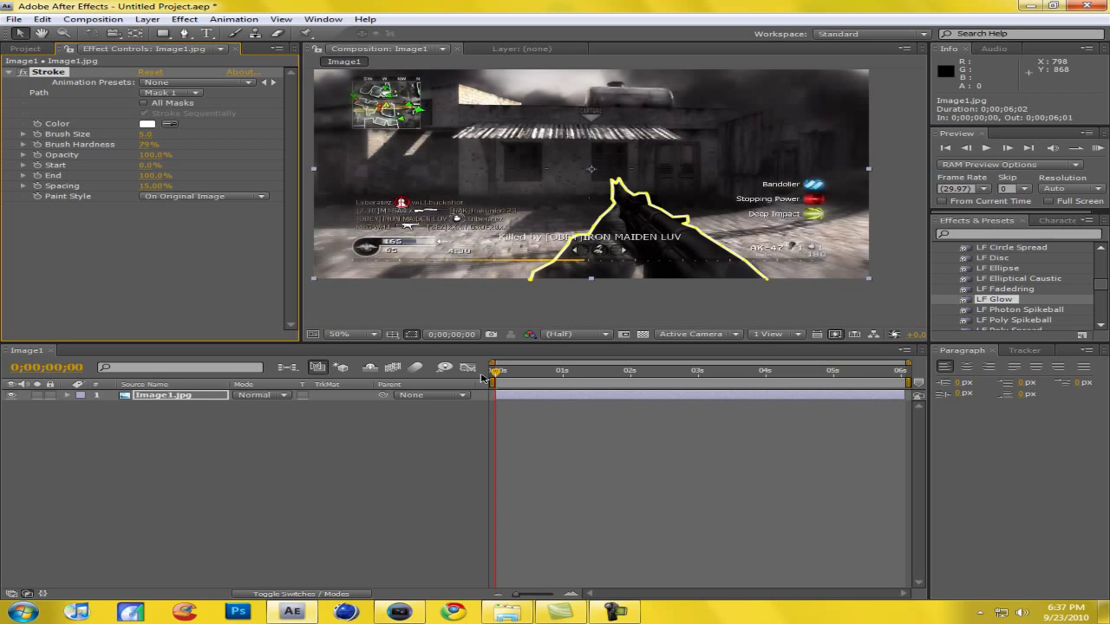
pyautogui.press('space')
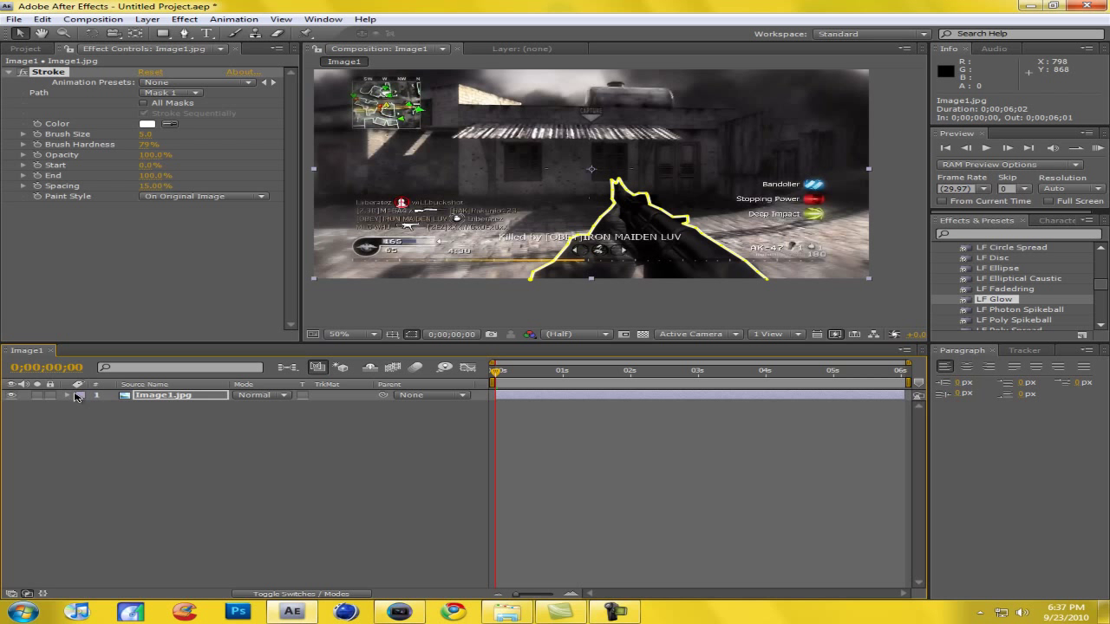
# - Set a keyframe on the Stroke's End at 0 seconds with End at 5%
pyautogui.click(67, 396)
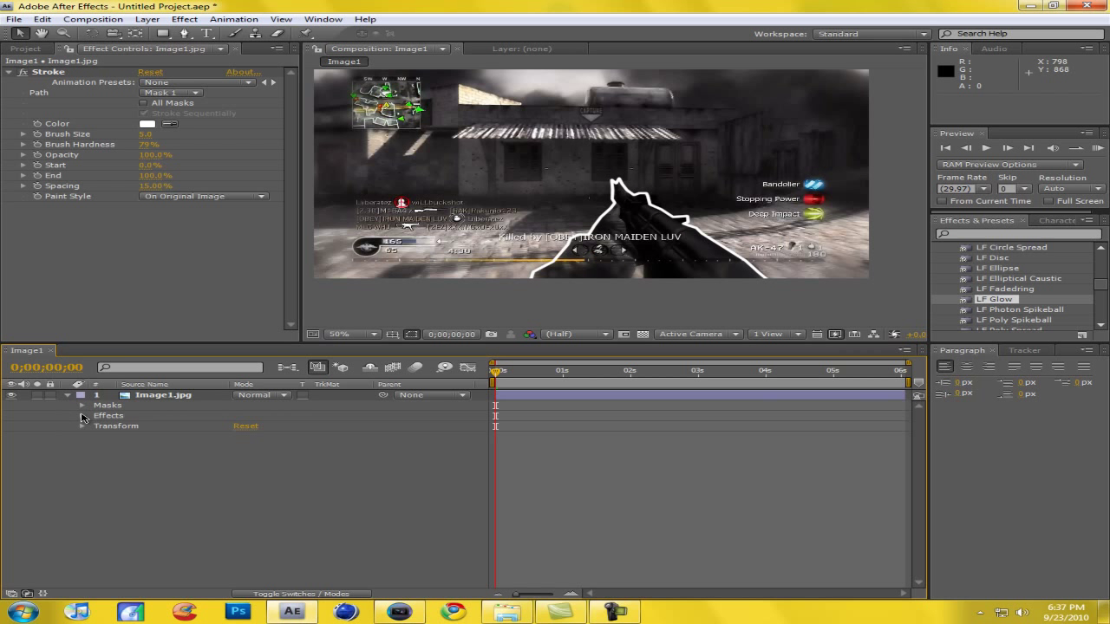
pyautogui.click(83, 416)
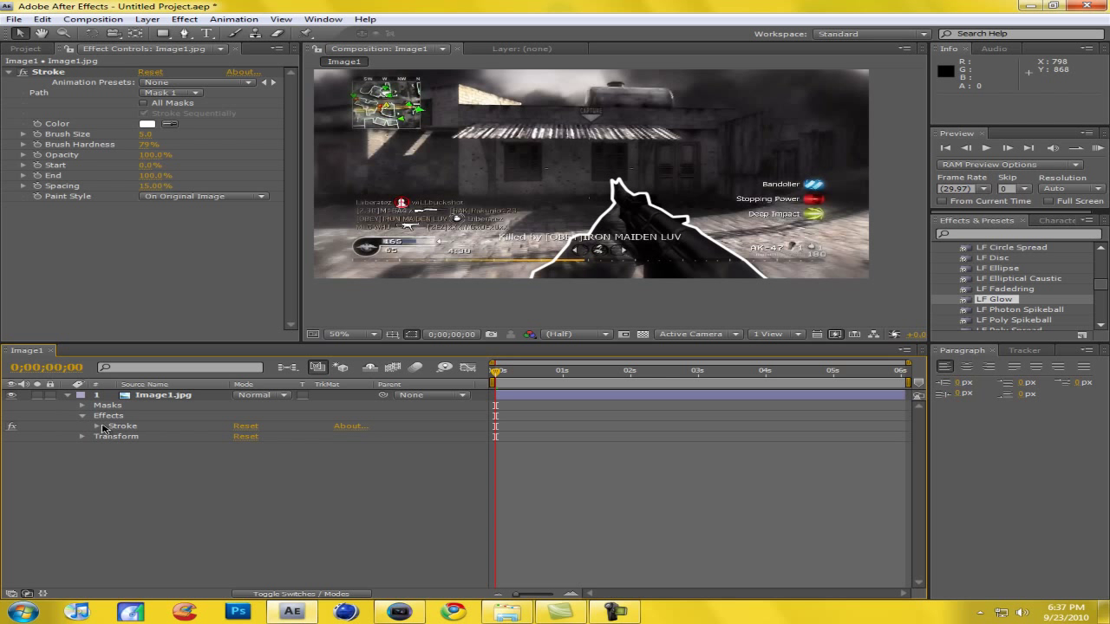
pyautogui.click(98, 426)
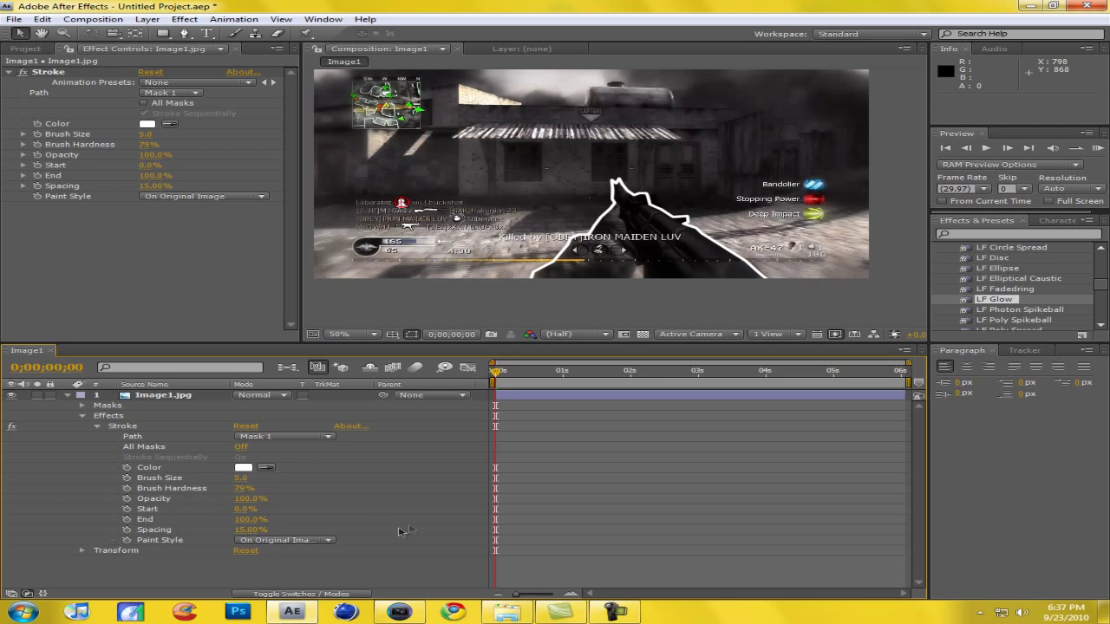
pyautogui.moveTo(494, 374)
pyautogui.mouseDown()
pyautogui.moveTo(587, 374)
pyautogui.moveTo(495, 374)
pyautogui.mouseUp()
pyautogui.moveTo(157, 179); pyautogui.dragTo(52, 177)
pyautogui.click(37, 175)
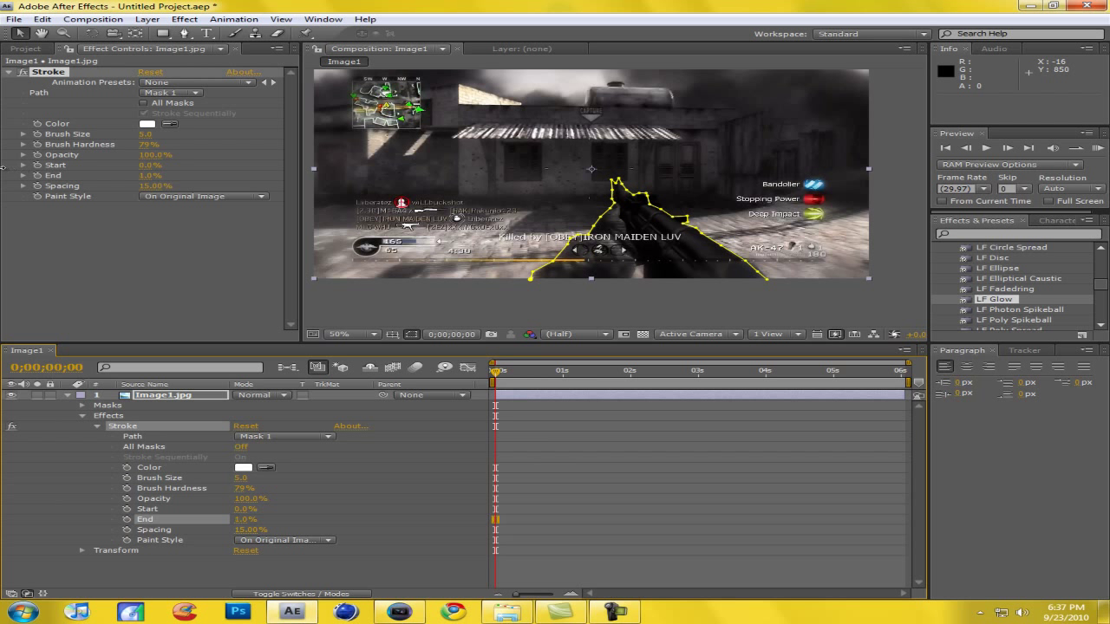
pyautogui.click(4, 164)
pyautogui.click(129, 519)
# - Set End to 100% at 0;00;03;00 and RAM Preview the outline drawing on
pyautogui.moveTo(496, 371); pyautogui.dragTo(700, 389)
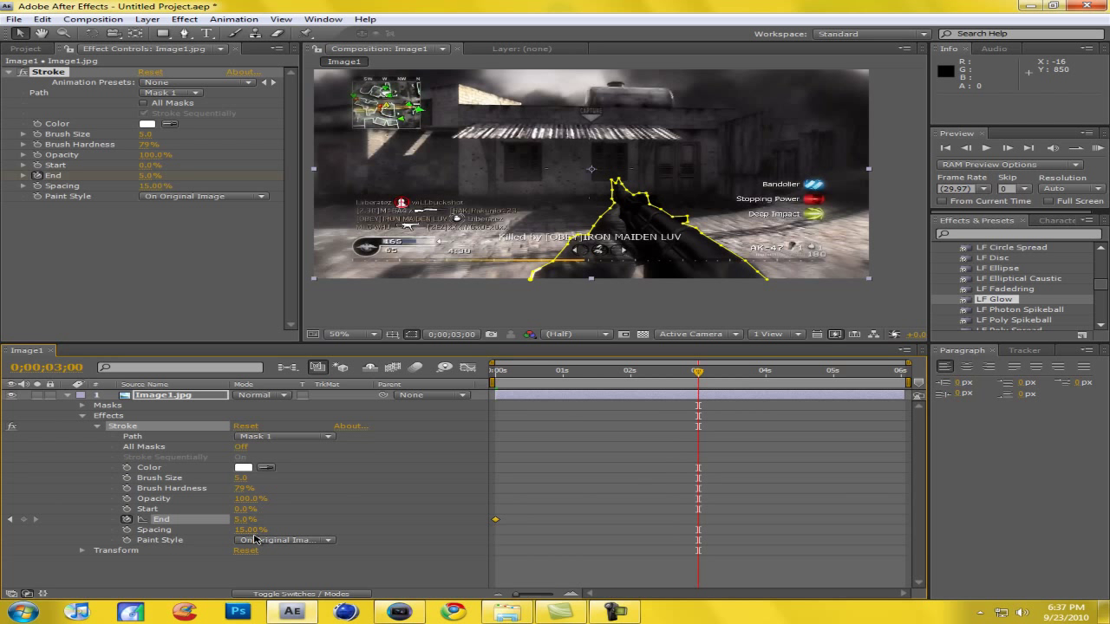
pyautogui.moveTo(243, 524); pyautogui.dragTo(541, 525)
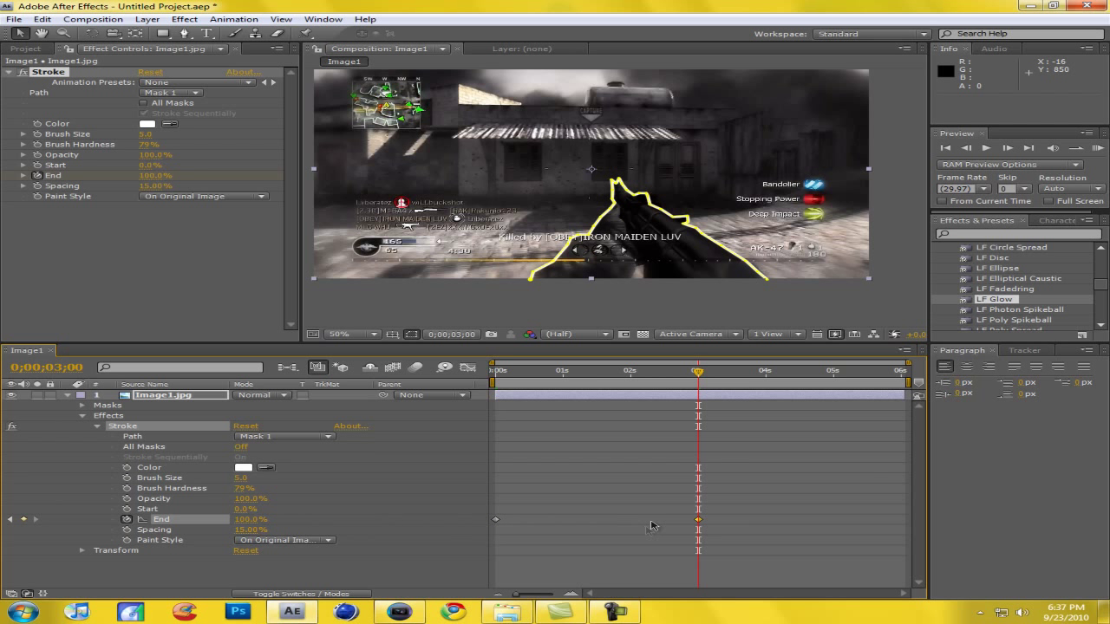
pyautogui.moveTo(698, 374); pyautogui.dragTo(441, 377)
pyautogui.click(1098, 149)
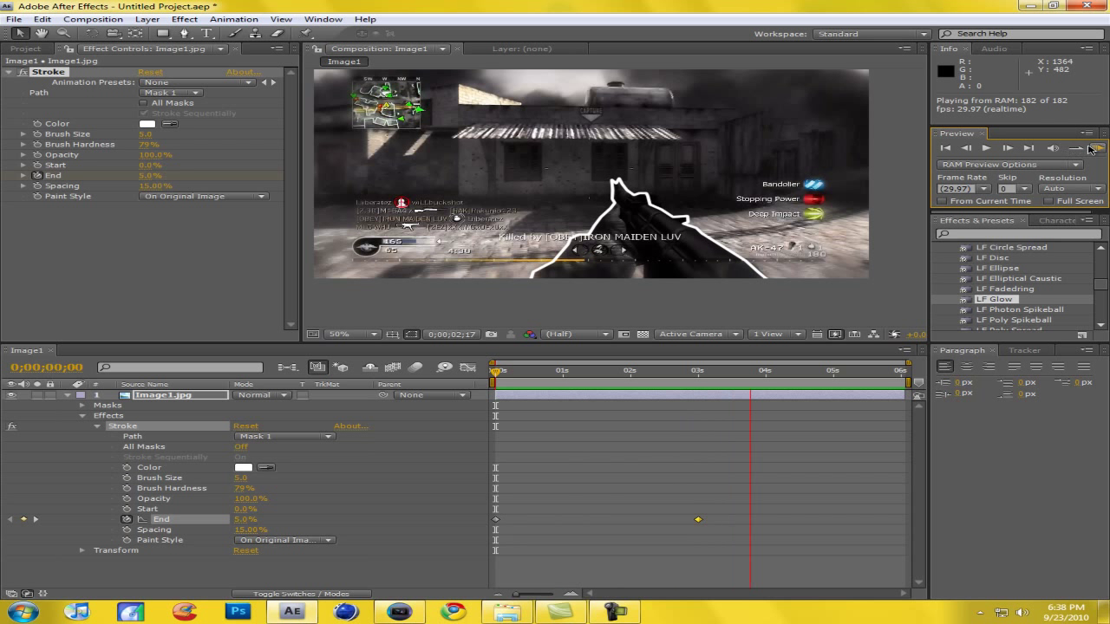
pyautogui.click(814, 179)
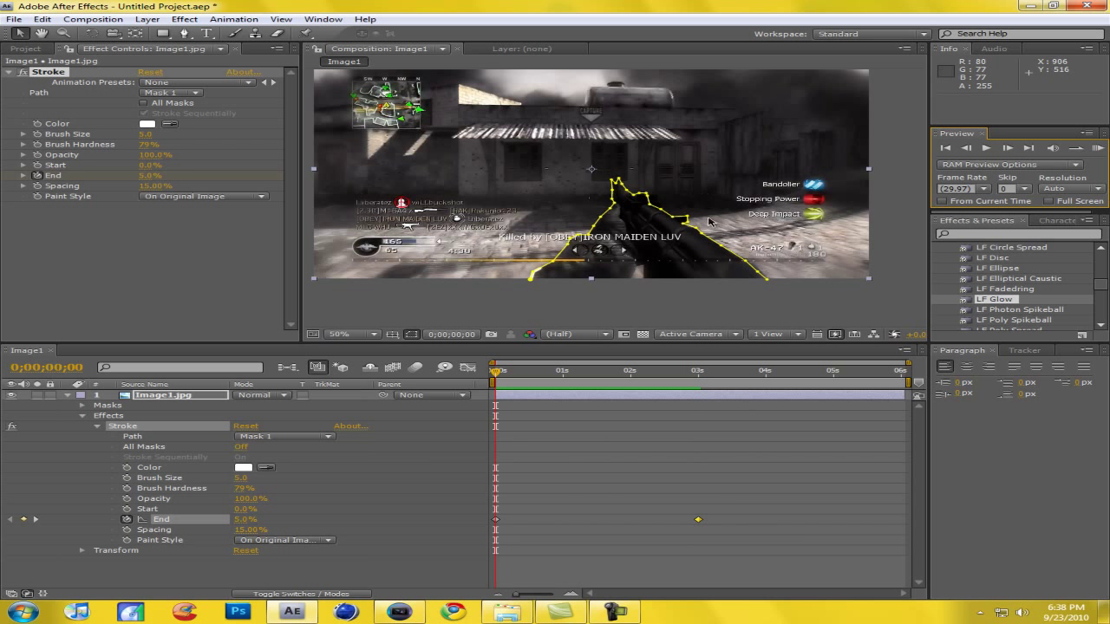